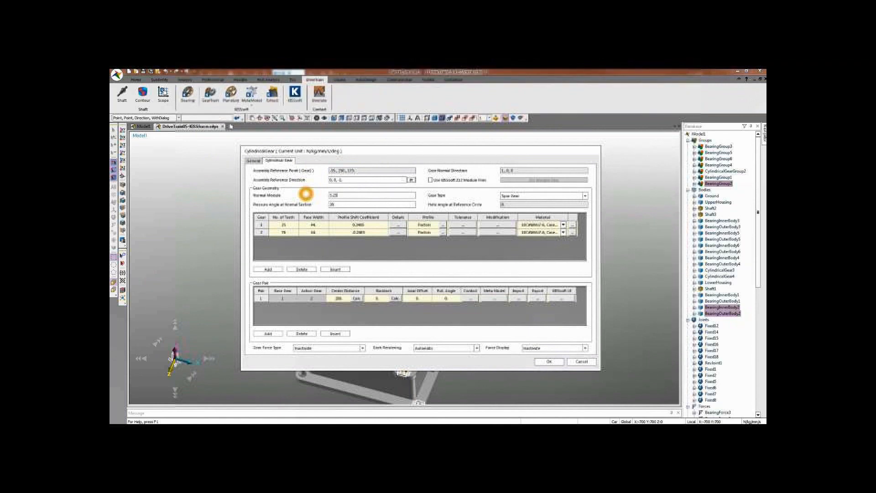
# - Set the gear type to right-hand helix with a 23.256 helix angle, and give Gear 1 72 teeth, face width 120 and profile shift 0
pyautogui.click(509, 195)
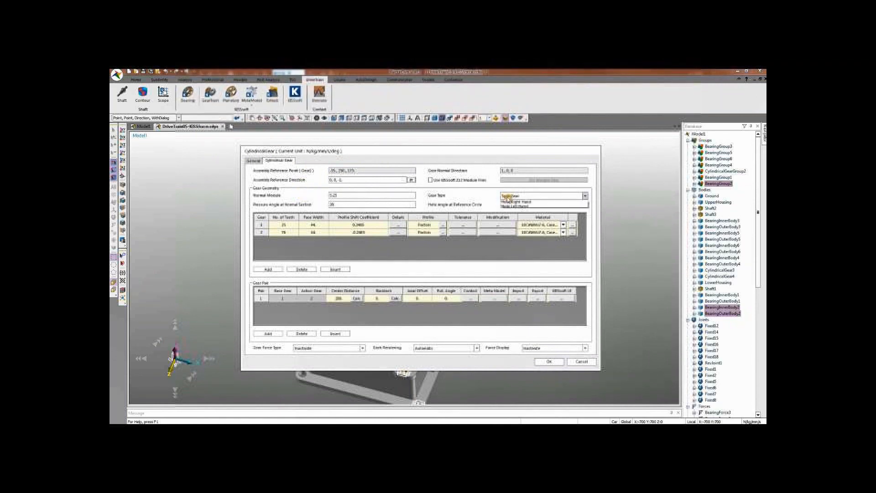
pyautogui.click(529, 207)
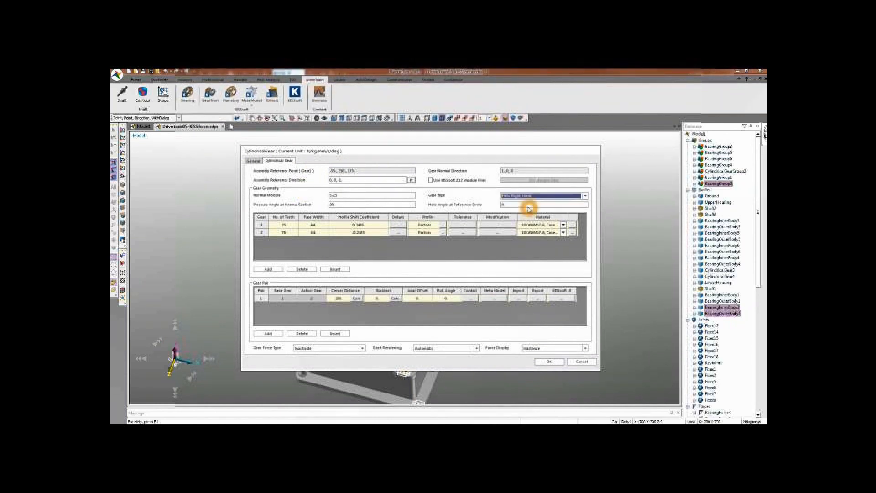
pyautogui.click(292, 225)
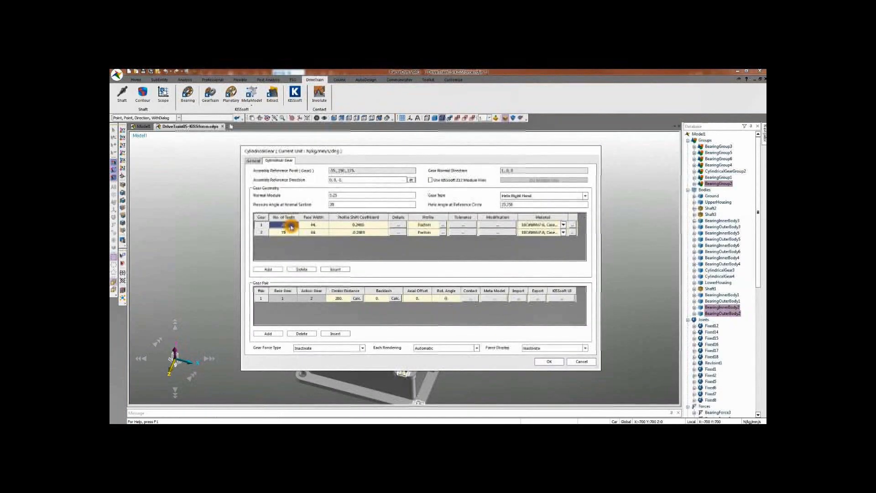
pyautogui.write('19')
pyautogui.press('Tab')
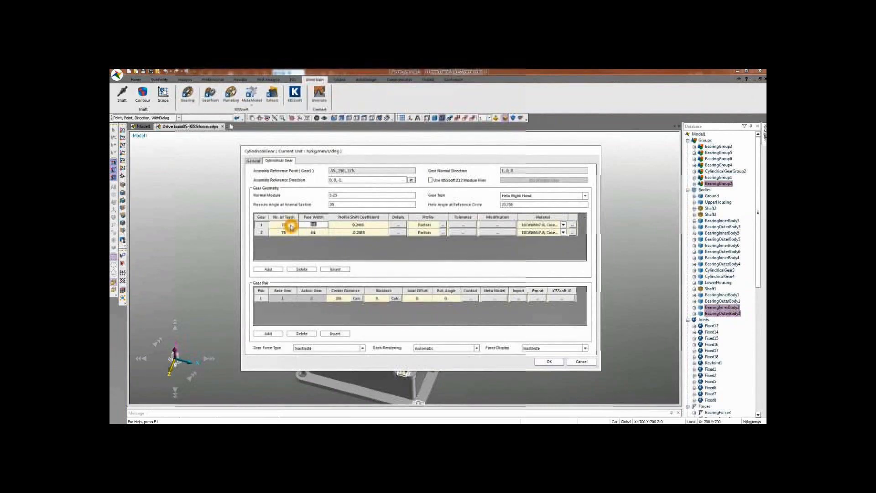
pyautogui.write('120')
pyautogui.press('Tab')
pyautogui.write('0')
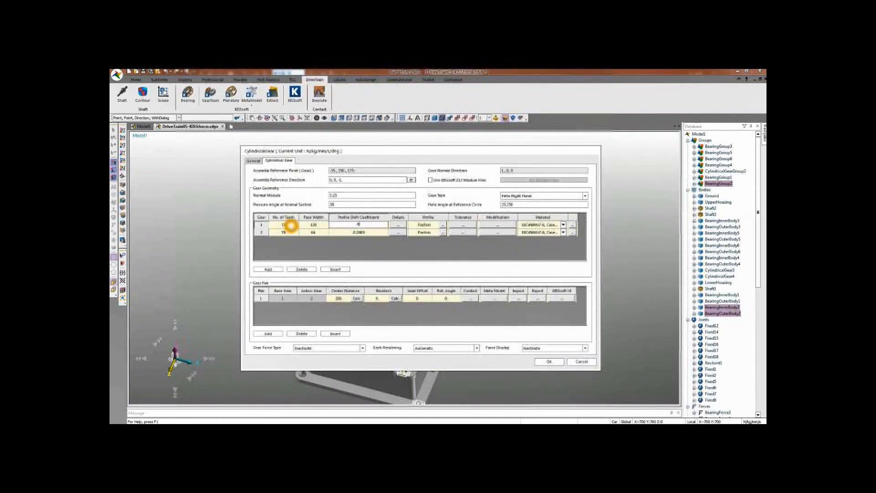
# - Give Gear 2 26 teeth, a face width of 120 and a profile shift coefficient of 0
pyautogui.click(289, 233)
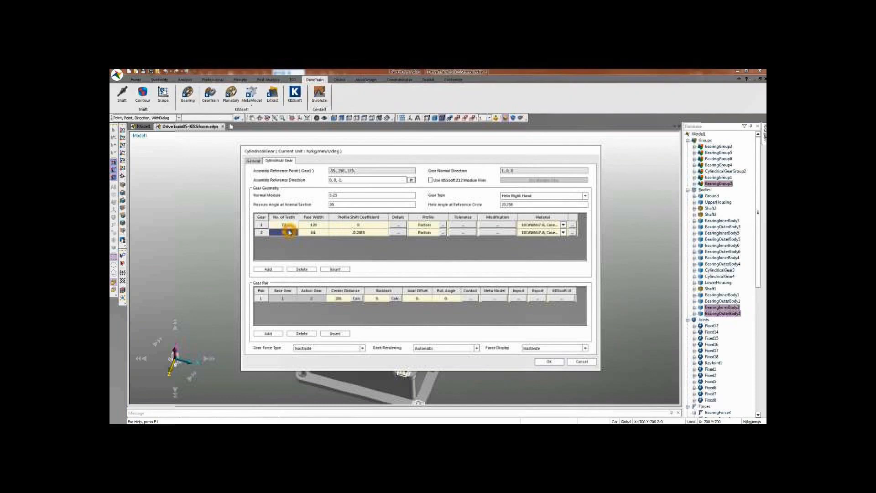
pyautogui.write('25')
pyautogui.press('Tab')
pyautogui.write('110')
pyautogui.press('Tab')
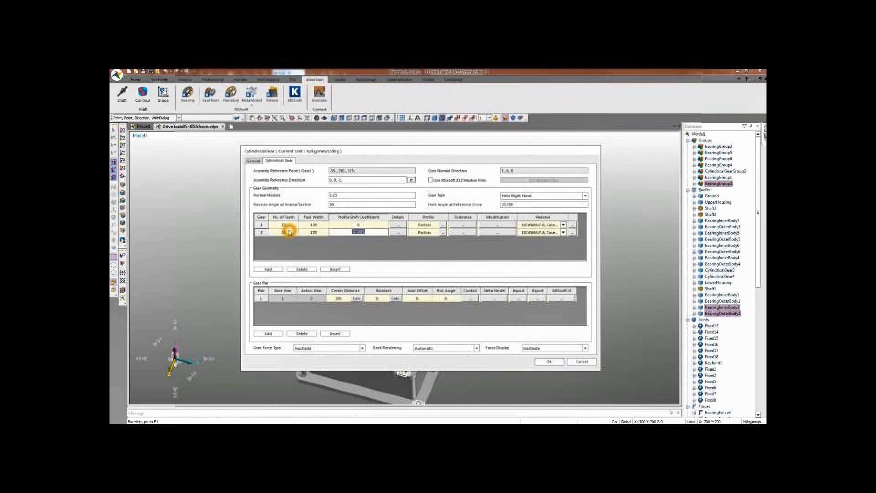
pyautogui.write('0')
# - Set the inner/outer diameter in Gear 1's details to 180
pyautogui.click(417, 226)
pyautogui.click(400, 225)
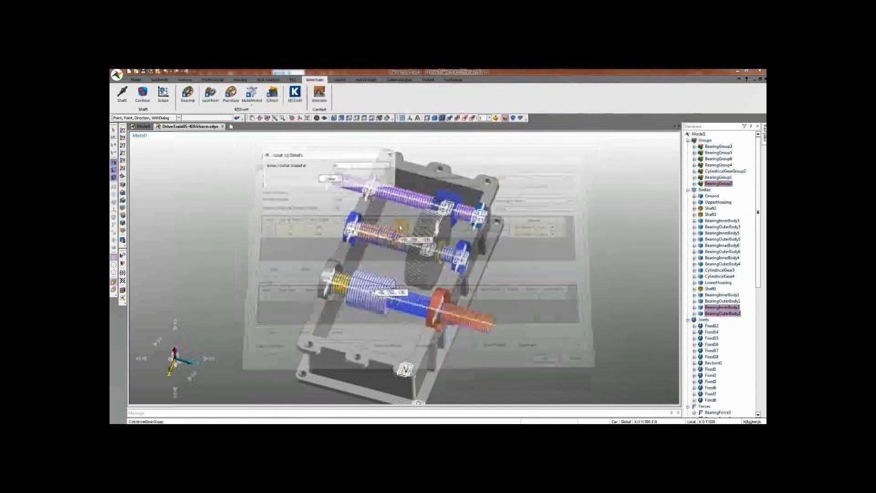
pyautogui.moveTo(347, 165); pyautogui.dragTo(283, 162)
pyautogui.write('180')
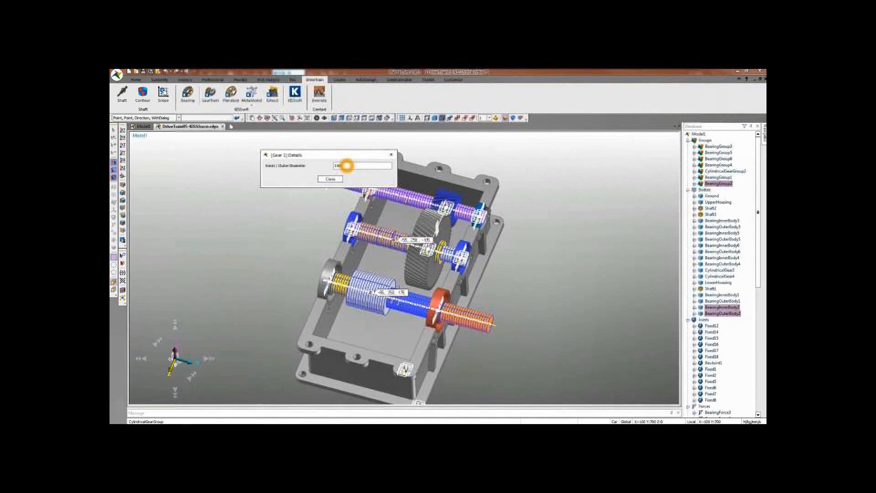
pyautogui.press('Return')
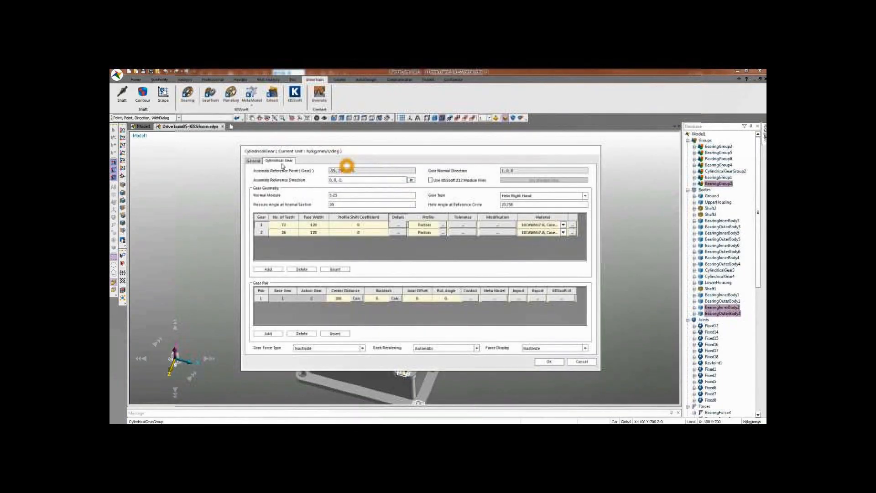
# - Set the inner/outer diameter in Gear 2's details to 75
pyautogui.click(398, 233)
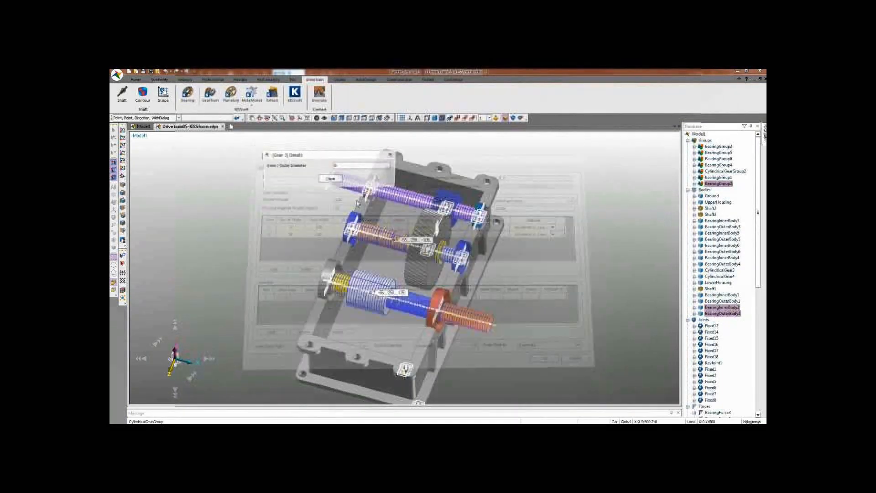
pyautogui.moveTo(349, 167); pyautogui.dragTo(278, 168)
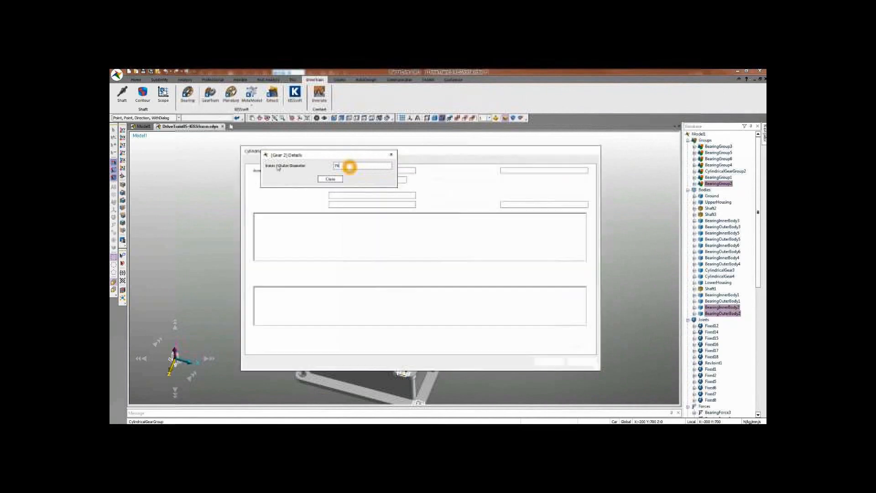
pyautogui.press('Return')
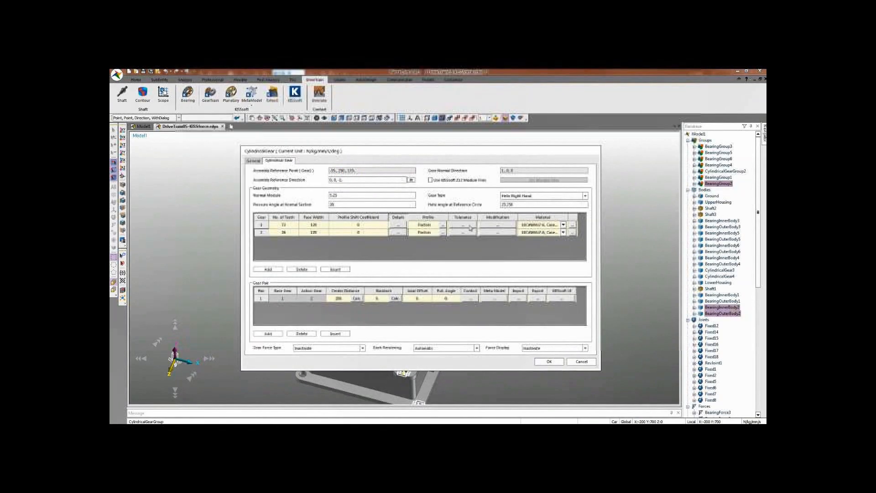
# - Set Gear 1's tooth tolerance type to User Input and enable its tip diameter and root diameter tolerances
pyautogui.click(466, 224)
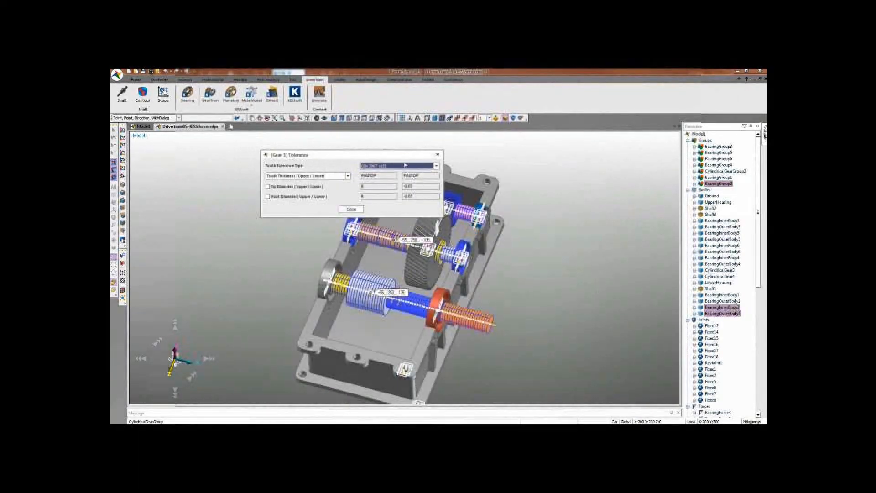
pyautogui.click(404, 165)
pyautogui.press('Home')
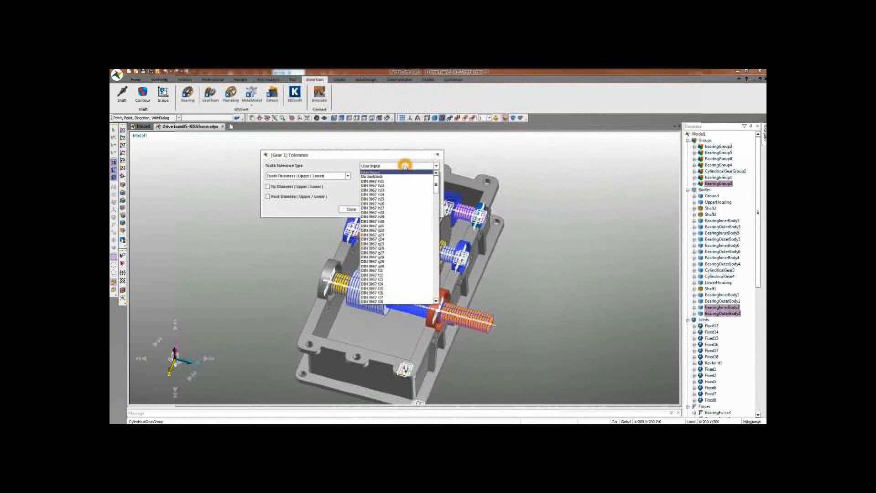
pyautogui.click(404, 166)
pyautogui.click(301, 187)
pyautogui.click(305, 197)
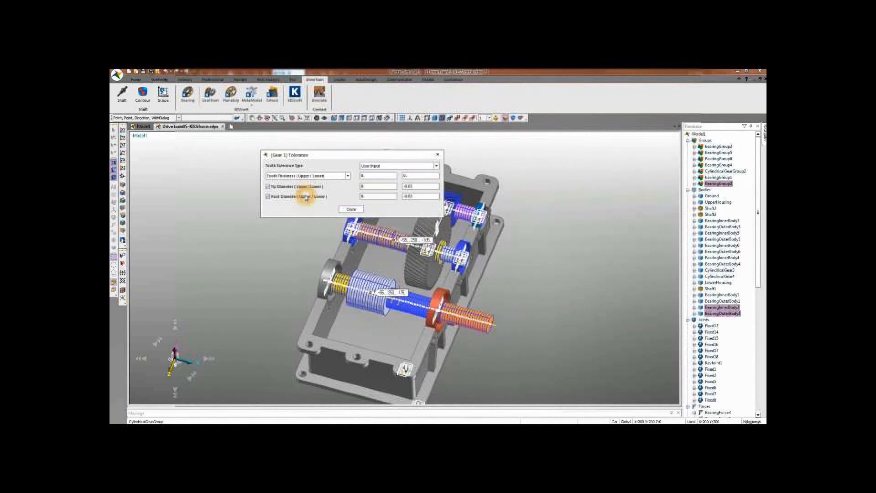
# - Set the lower tip diameter and root diameter tolerances of Gear 1 to 0 and close its tolerance settings
pyautogui.click(417, 184)
pyautogui.doubleClick(417, 187)
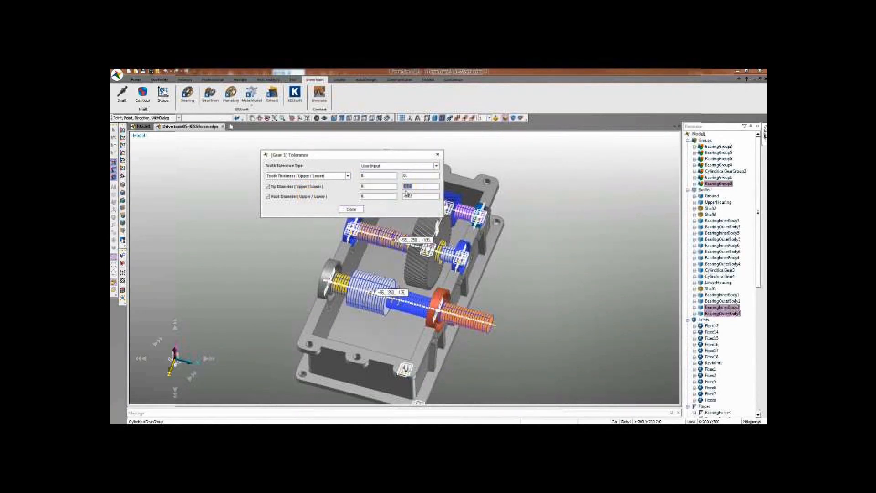
pyautogui.write('0')
pyautogui.click(420, 196)
pyautogui.doubleClick(420, 196)
pyautogui.write('0')
pyautogui.click(352, 208)
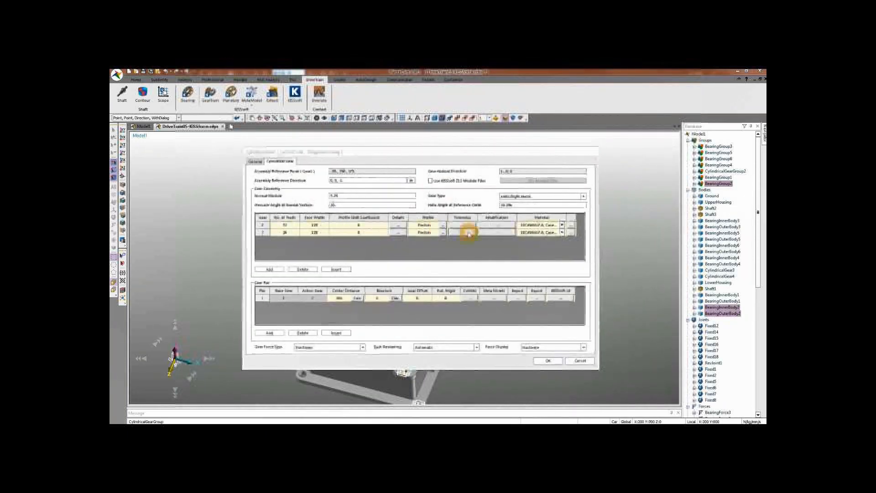
# - Set Gear 2's tooth tolerance type to User Input and enable and adjust its tip and root diameter tolerances
pyautogui.click(469, 233)
pyautogui.click(424, 166)
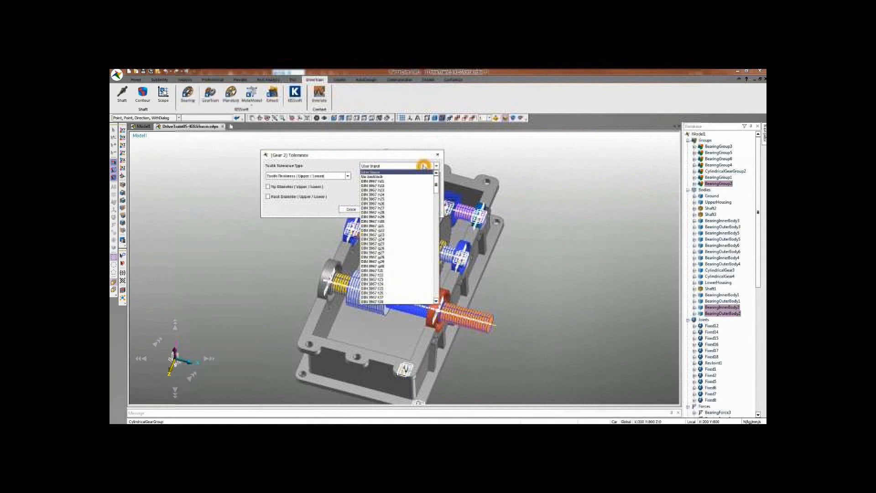
pyautogui.click(423, 166)
pyautogui.click(309, 186)
pyautogui.click(312, 195)
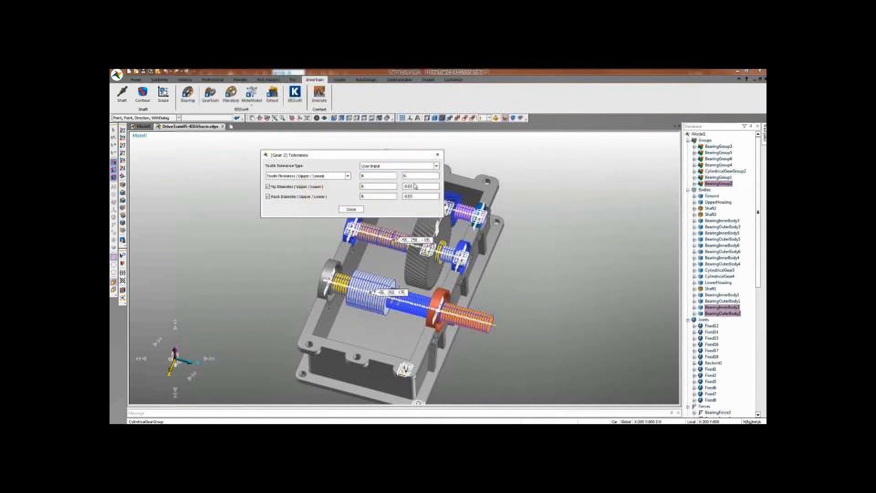
pyautogui.doubleClick(415, 186)
pyautogui.click(350, 209)
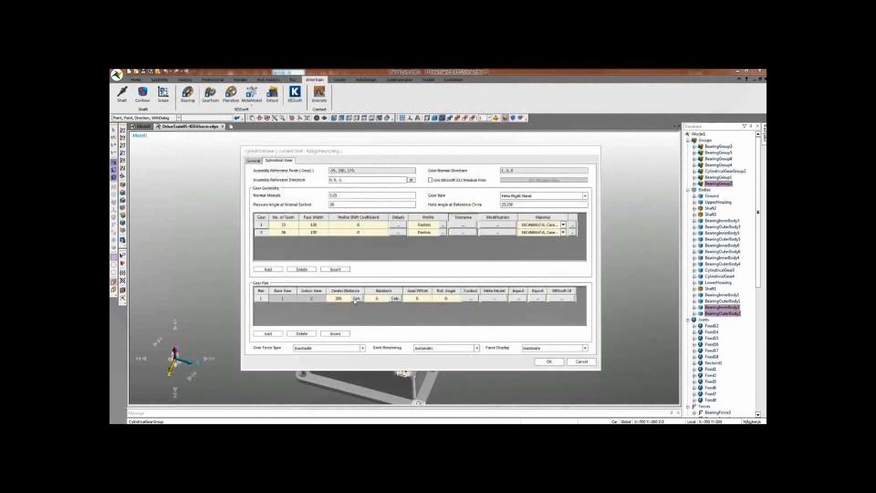
# - Calculate the gear pair's center distance and backlash, and create the cylindrical gear pair with these settings
pyautogui.click(357, 299)
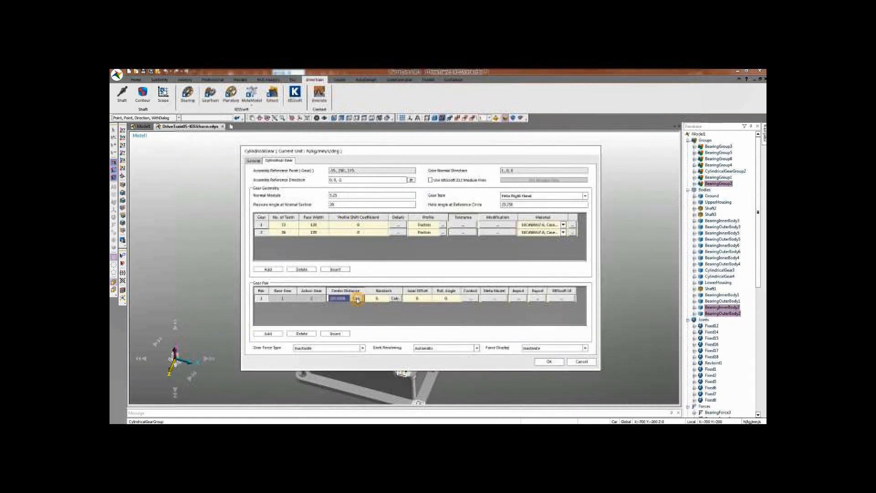
pyautogui.click(394, 299)
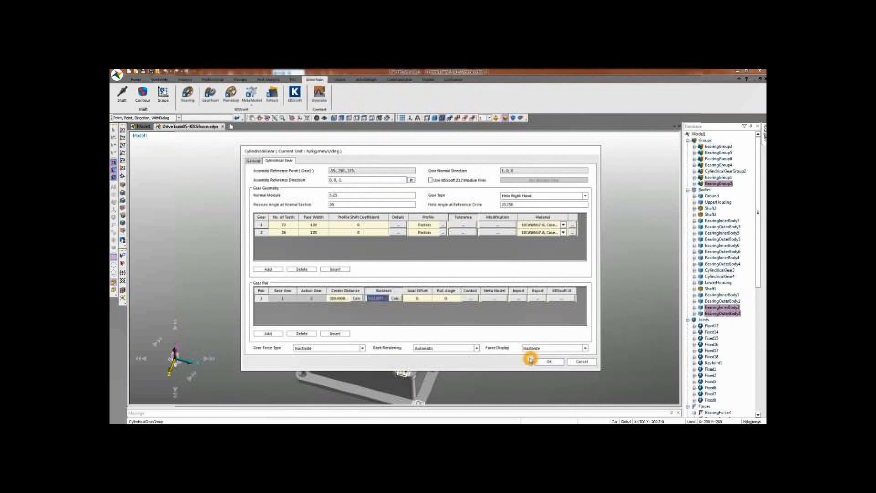
pyautogui.moveTo(425, 153); pyautogui.dragTo(582, 82)
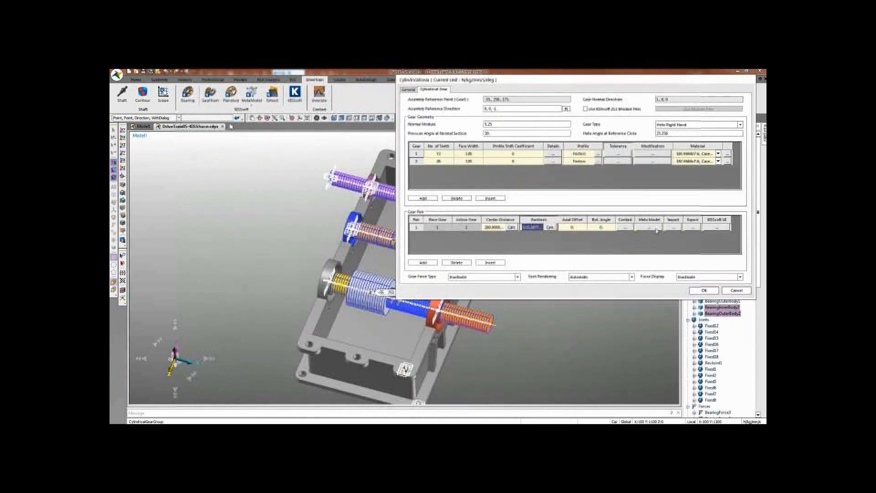
pyautogui.click(703, 291)
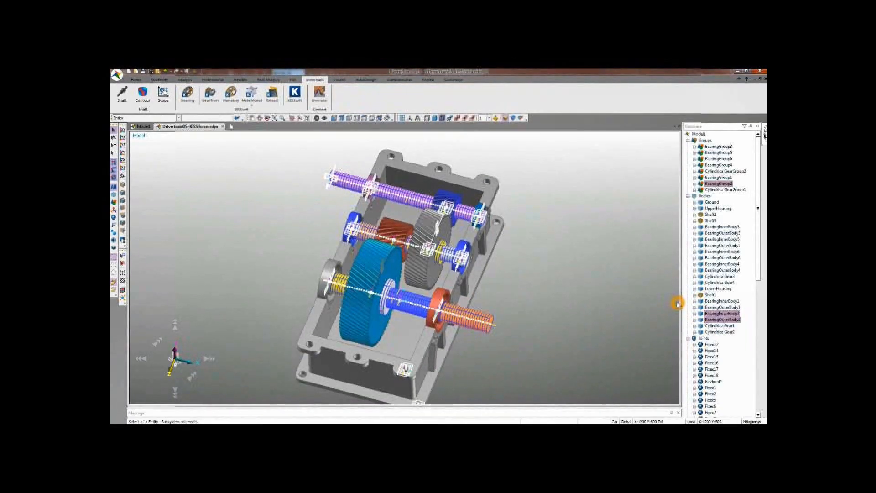
pyautogui.press('r')
pyautogui.moveTo(492, 363); pyautogui.dragTo(416, 345)
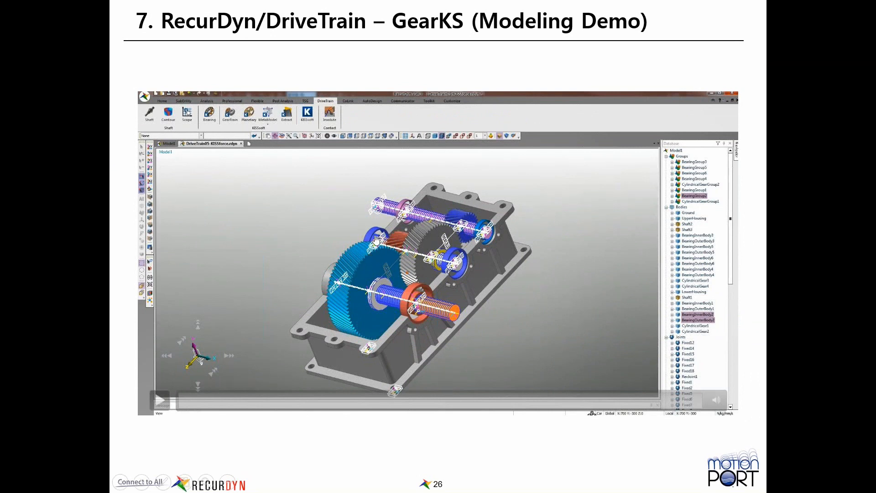
pyautogui.press('Right')
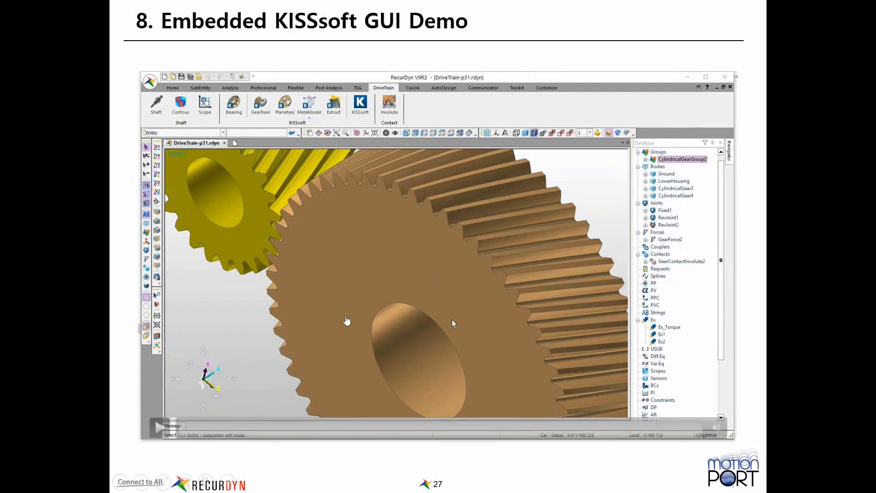
pyautogui.click(346, 318)
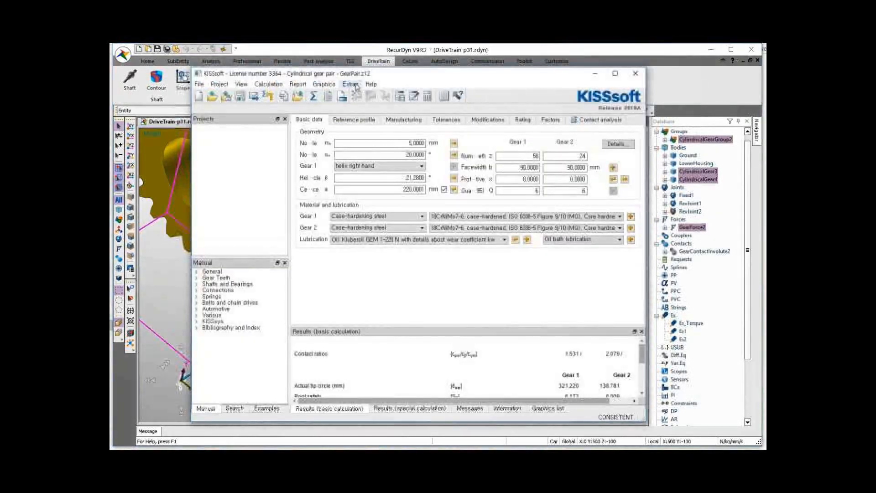
# - Examine the gear pair's reference profile, manufacturing, tolerances, modifications, rating, factors and contact analysis settings in KISSsoft
pyautogui.click(356, 119)
pyautogui.click(403, 120)
pyautogui.click(446, 119)
pyautogui.click(487, 120)
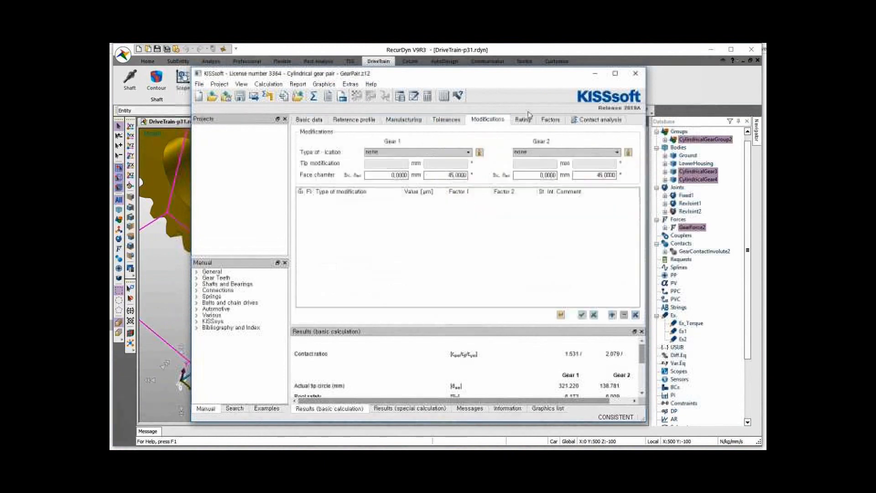
pyautogui.click(524, 120)
pyautogui.click(550, 120)
pyautogui.click(601, 120)
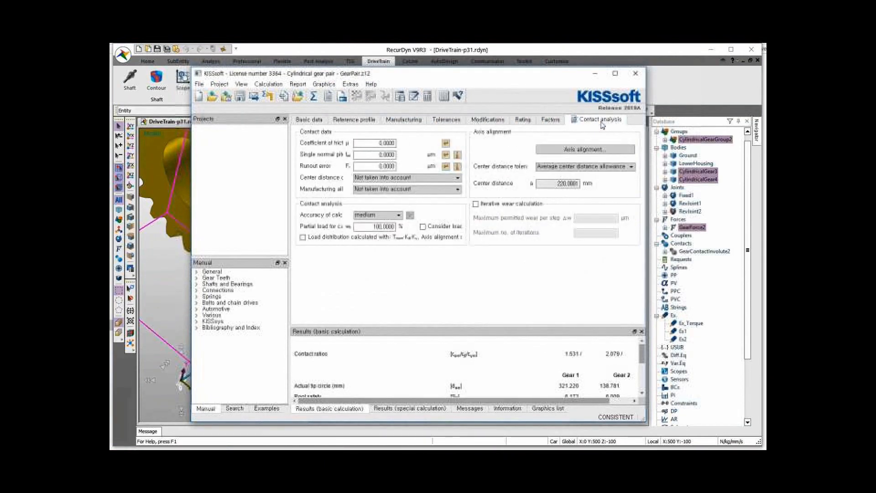
# - Run the contact analysis calculation for the gear pair and acknowledge the notices about torque and the friction coefficient
pyautogui.click(276, 86)
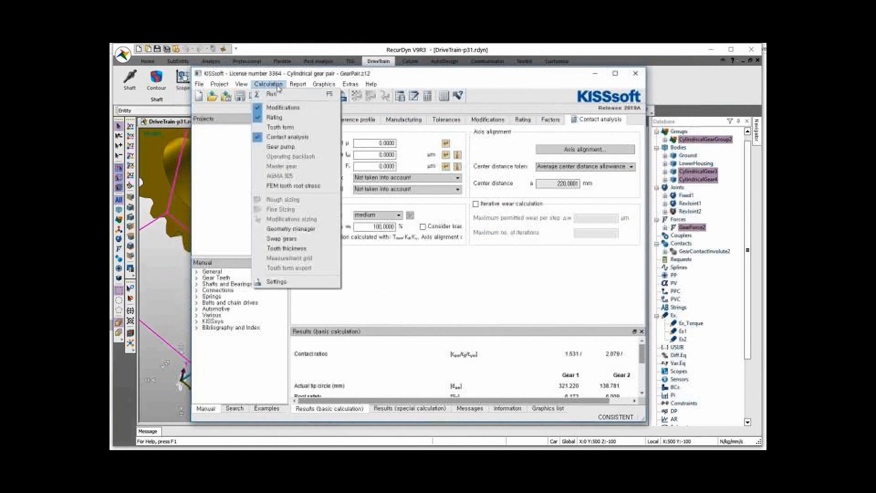
pyautogui.click(277, 94)
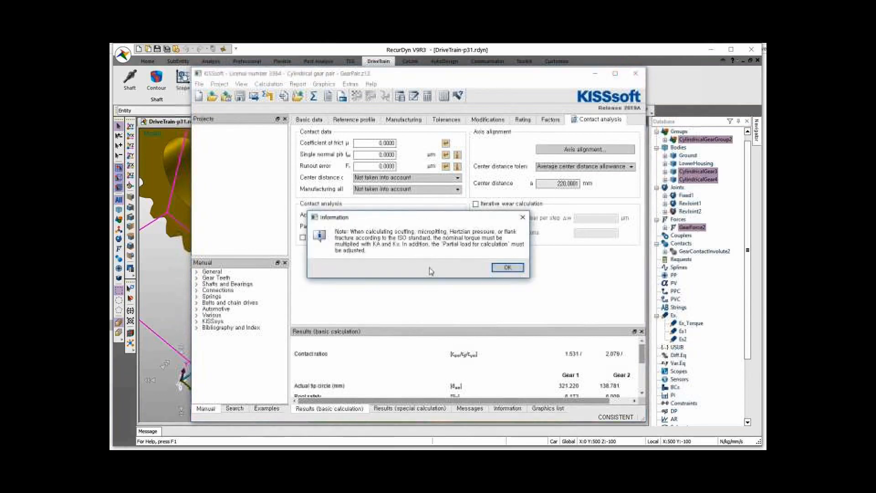
pyautogui.click(507, 267)
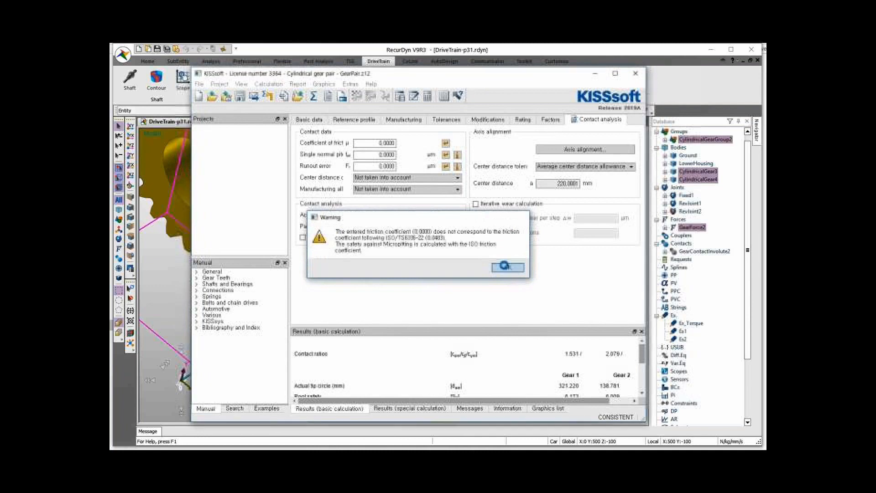
pyautogui.click(505, 268)
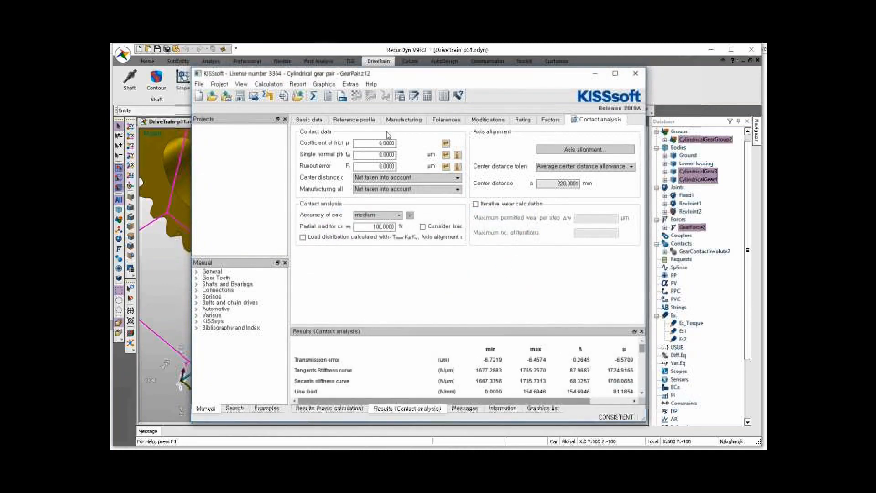
# - Display the single contact stiffness graph from the excitation results of the gear pair's contact analysis
pyautogui.click(324, 84)
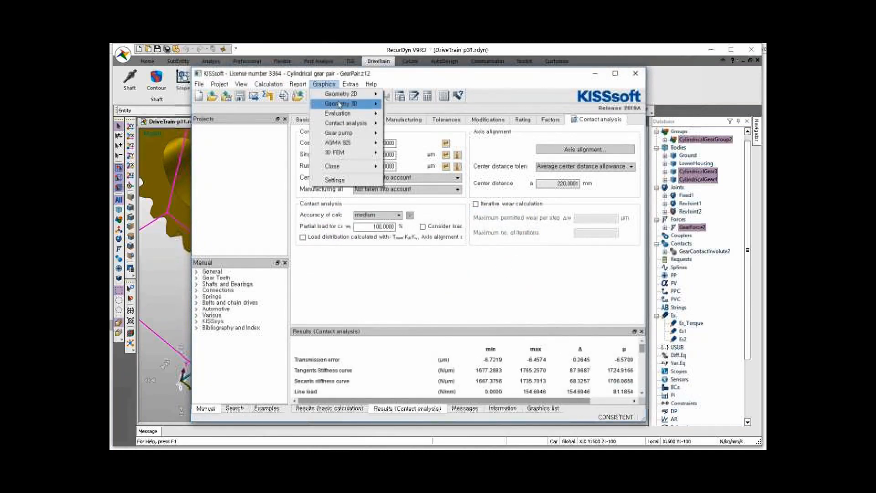
pyautogui.moveTo(353, 126)
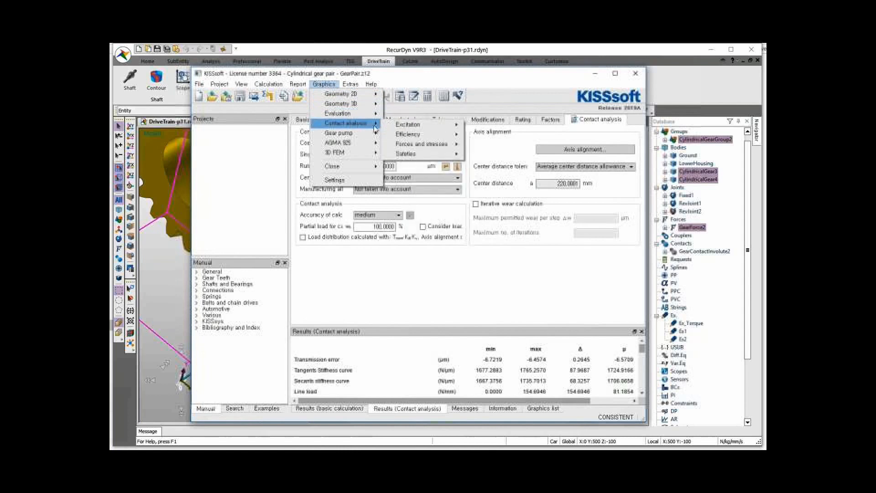
pyautogui.moveTo(408, 125)
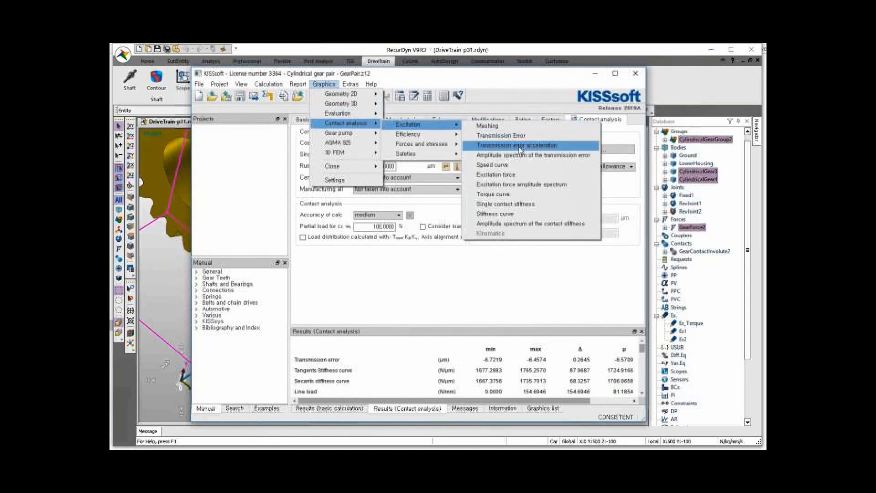
pyautogui.click(524, 204)
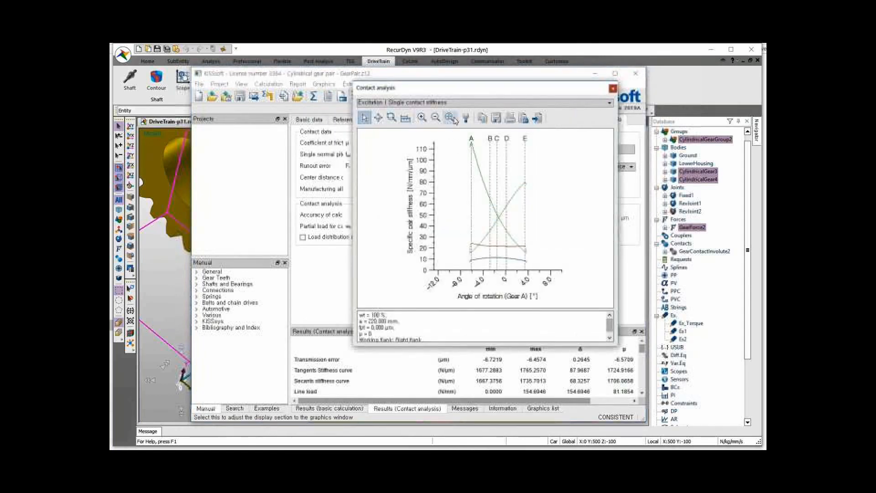
# - View the contact pattern on the tooth flank of Gear A and the contact lines on the tooth flank
pyautogui.click(465, 104)
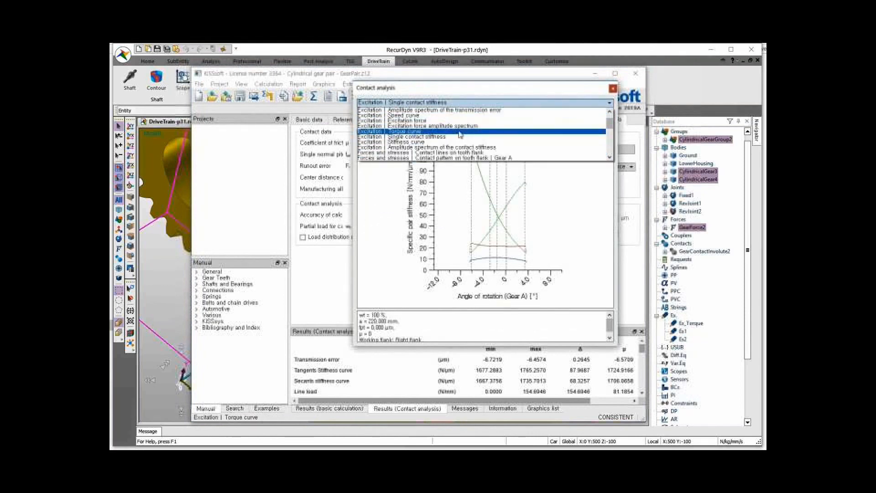
pyautogui.click(466, 143)
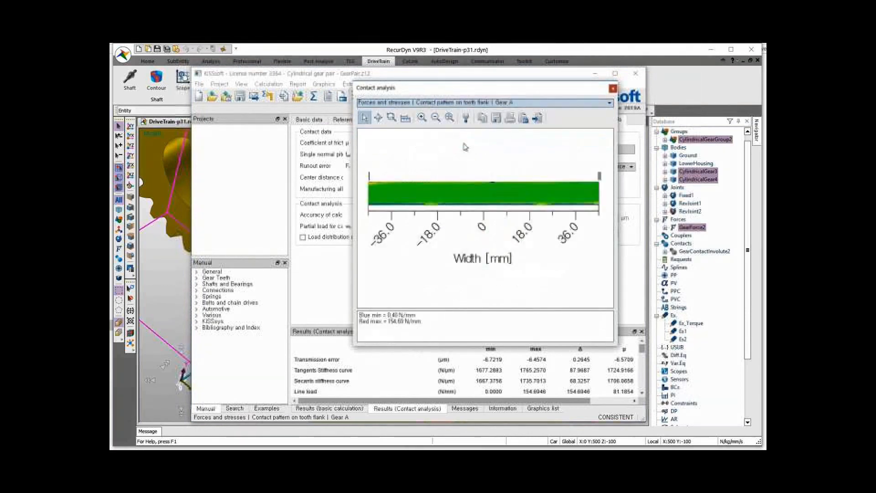
pyautogui.click(473, 103)
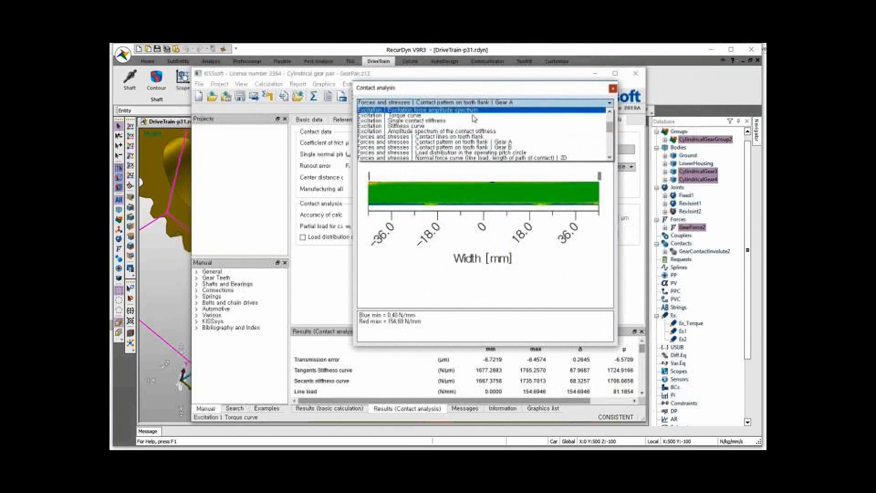
pyautogui.click(474, 139)
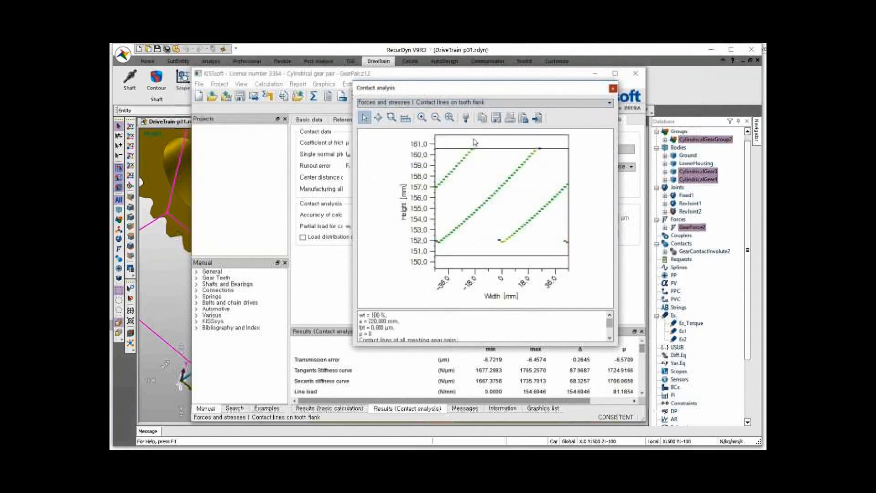
# - View Gear A's tooth root stress in 2D and its bending stress in the root area in 3D
pyautogui.click(469, 103)
pyautogui.scroll(-3, 468, 124)
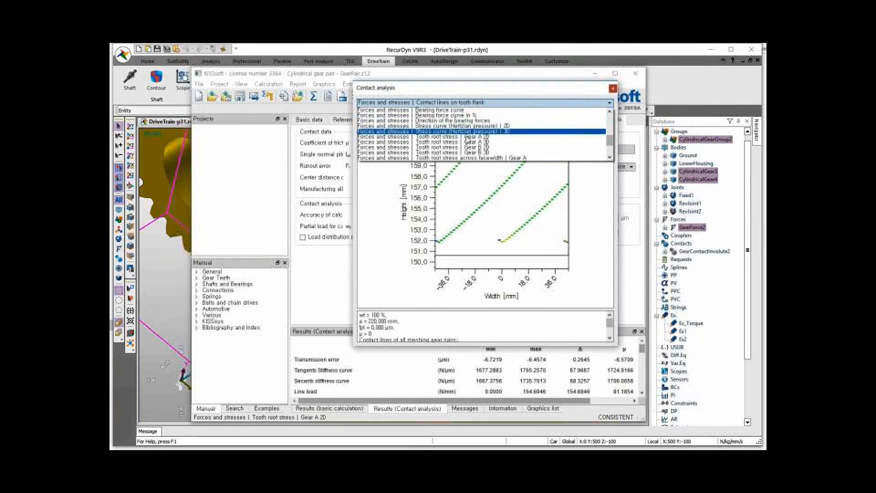
pyautogui.click(466, 142)
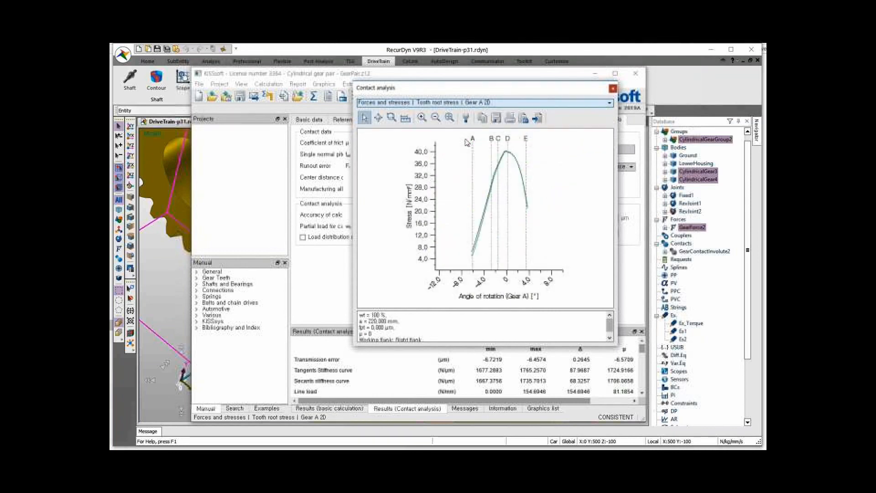
pyautogui.click(455, 103)
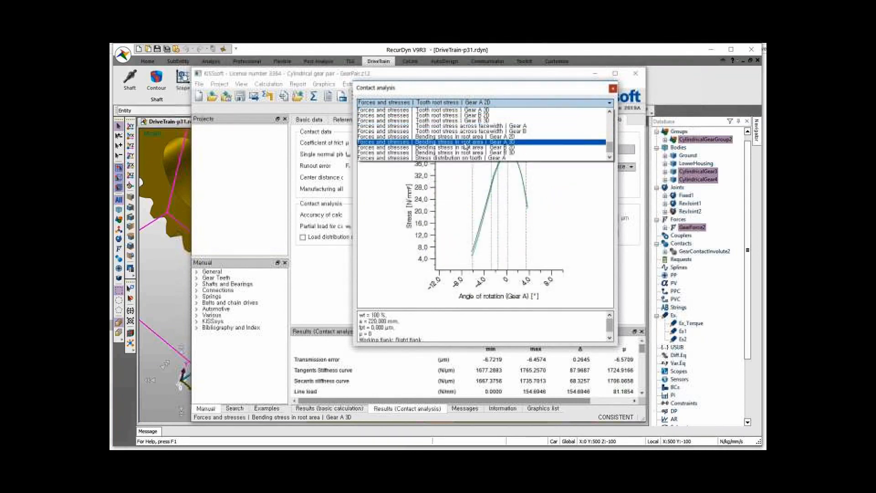
pyautogui.click(465, 142)
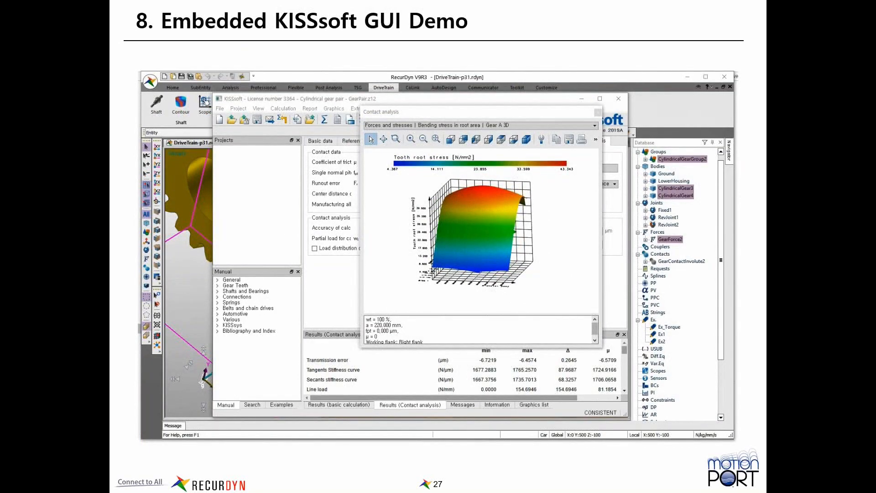
pyautogui.press('Right')
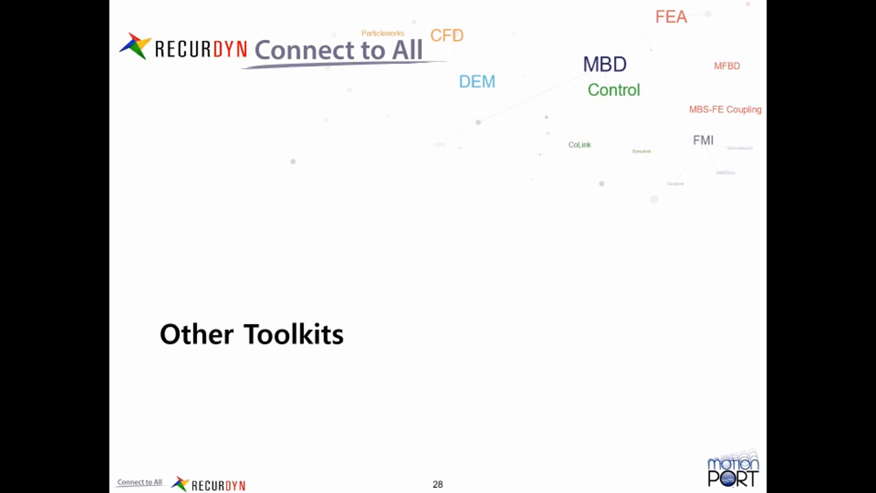
pyautogui.press('Right')
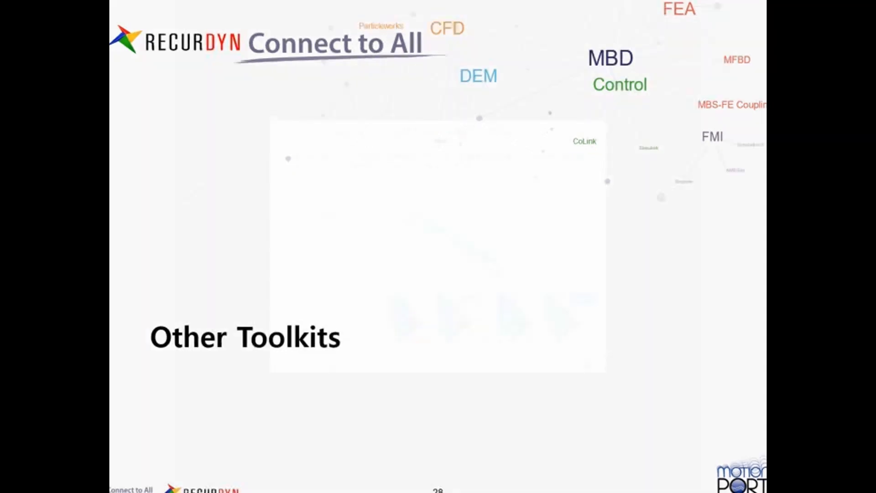